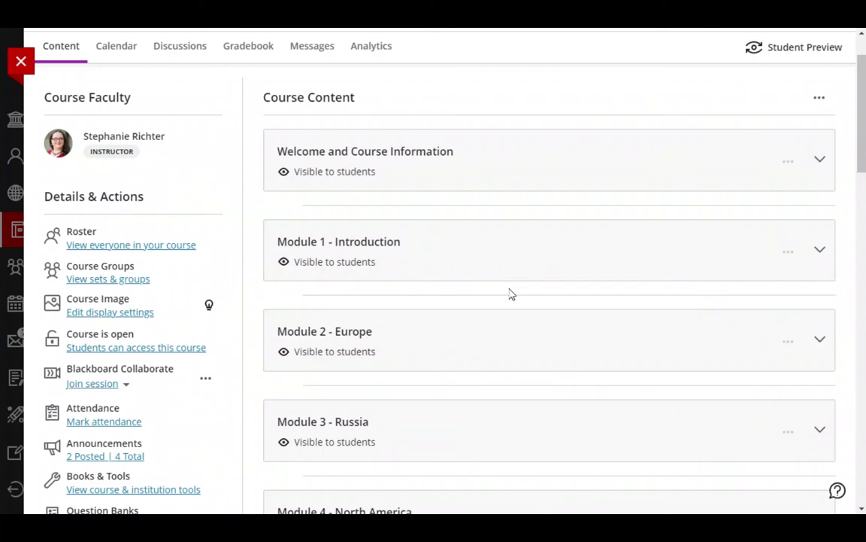
Step: Expand Welcome and Course Information and move GEOG 202 - Syllabus above GEOG 202 - Schedule using keyboard reordering
mouse_move(760, 257)
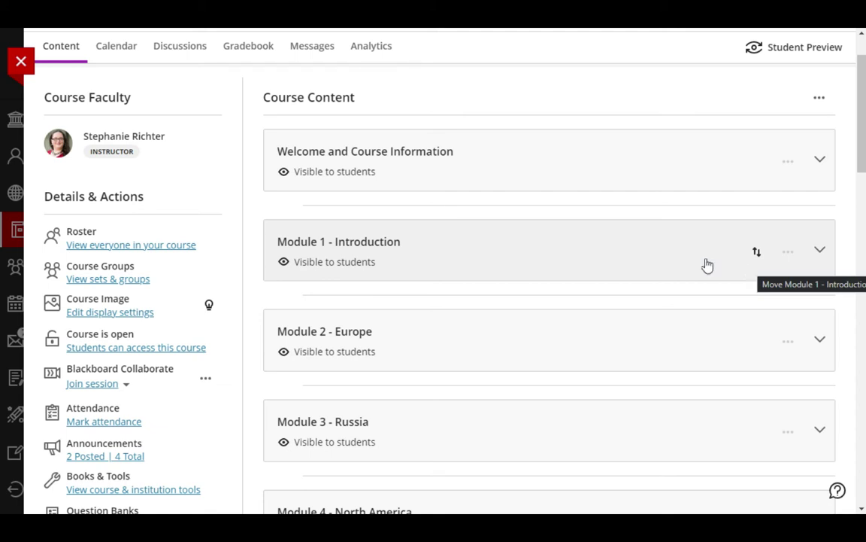
left_click(513, 177)
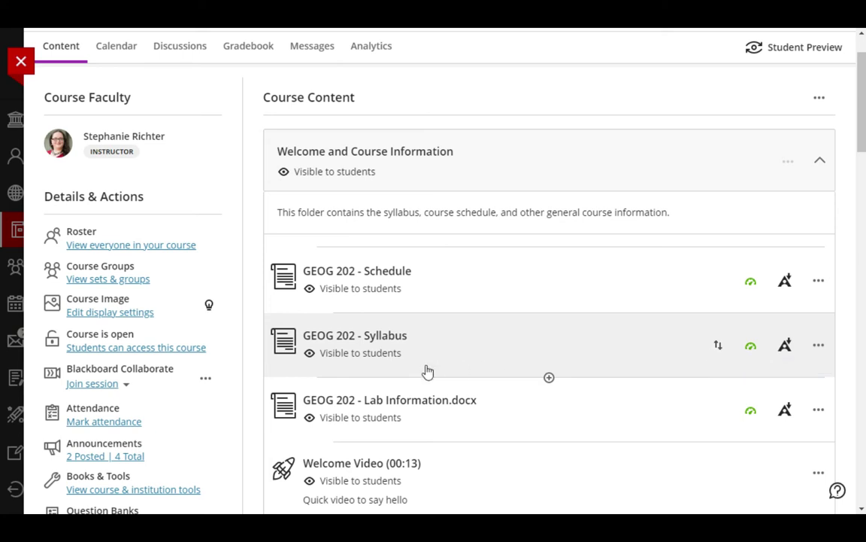
left_click(364, 360)
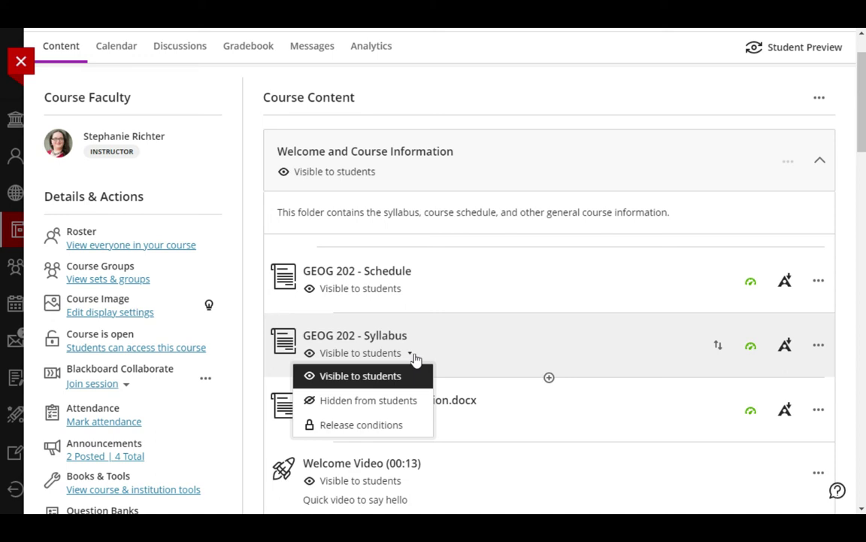
left_click(416, 359)
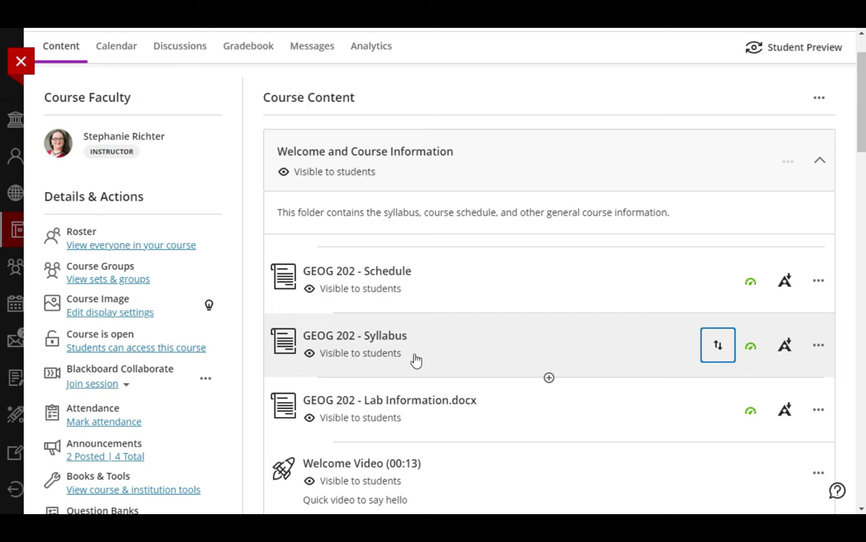
key("Return")
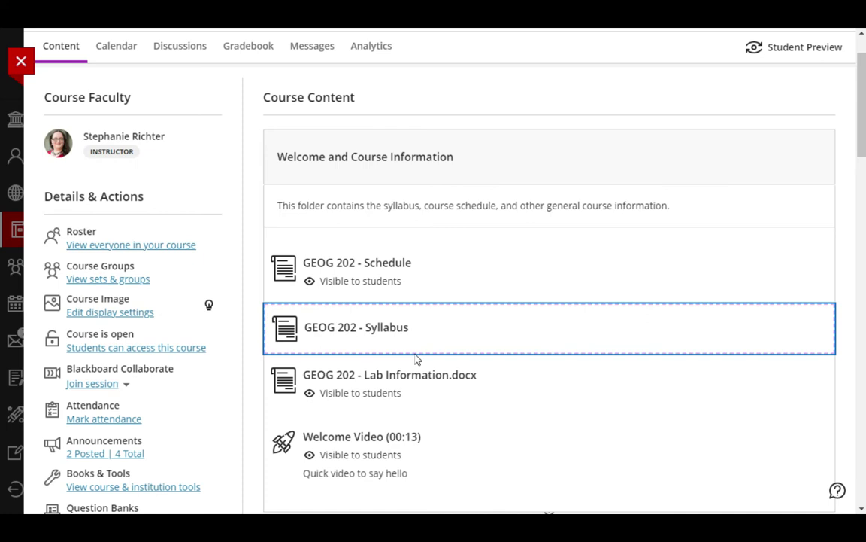
key("Up")
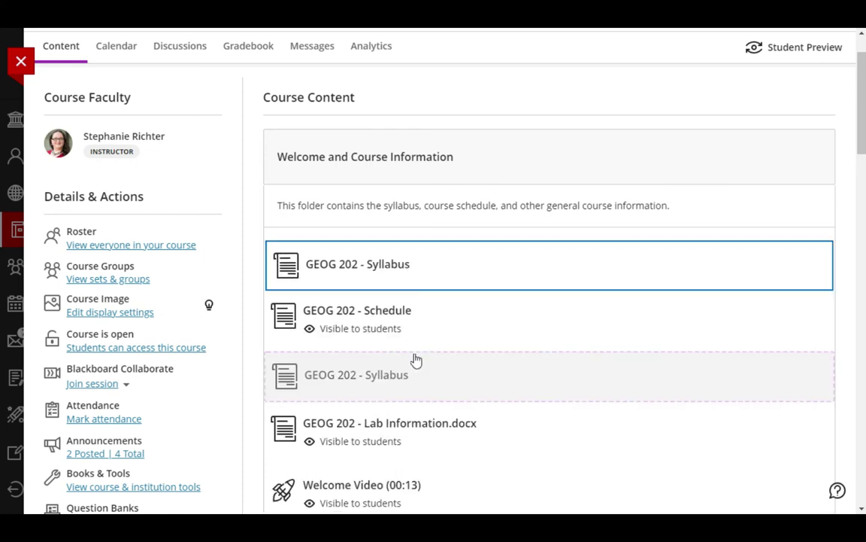
key("Down")
key("Down")
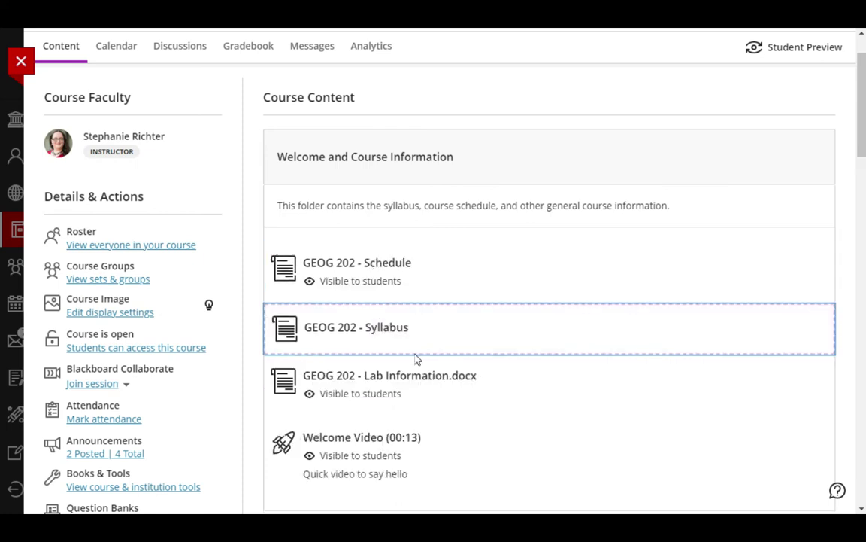
key("Up")
key("Up")
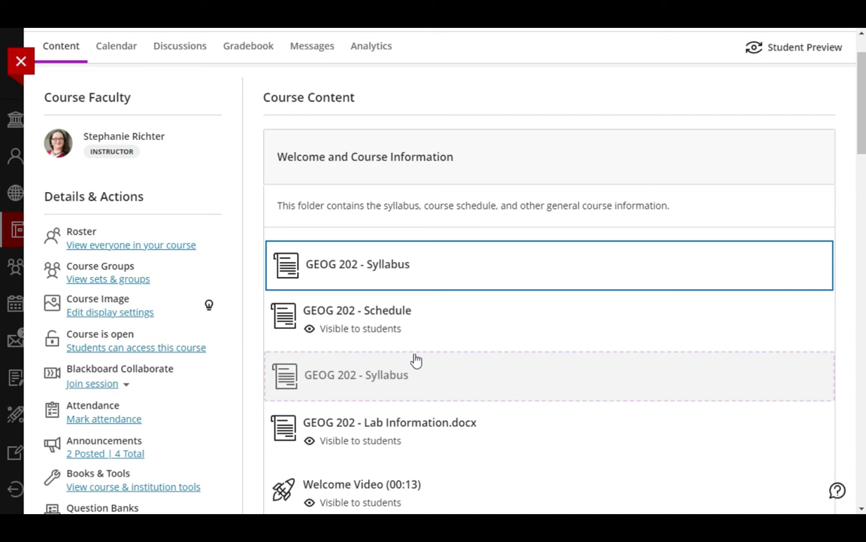
key("Return")
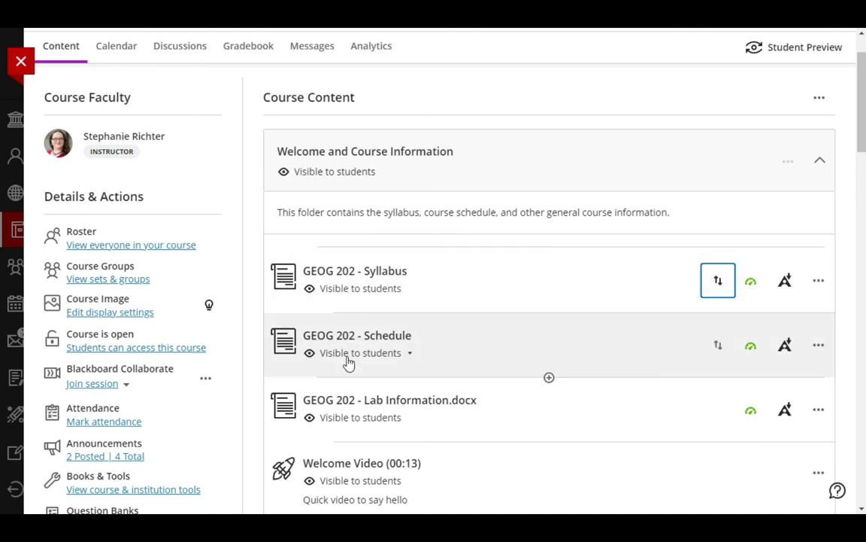
Step: Try moving GEOG 202 - Schedule below Lab Information and above Syllabus, and drop it back in its original place
left_click(344, 360)
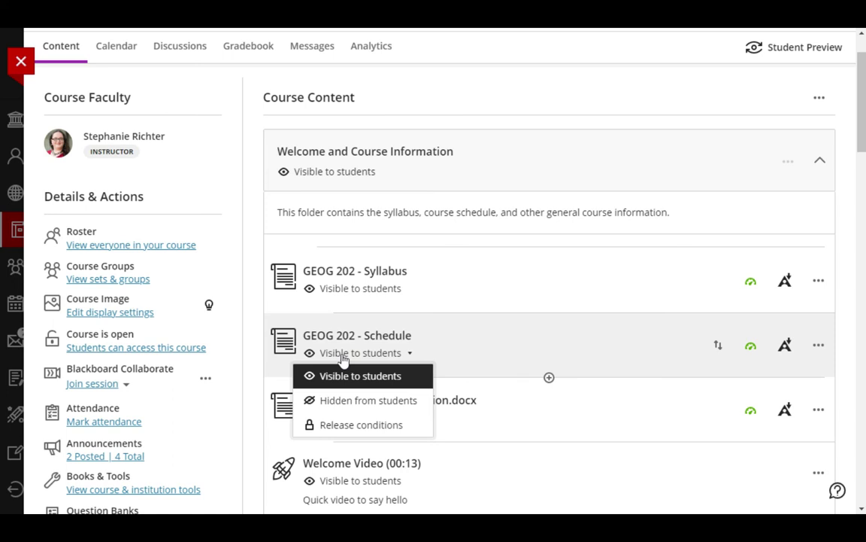
key("Tab")
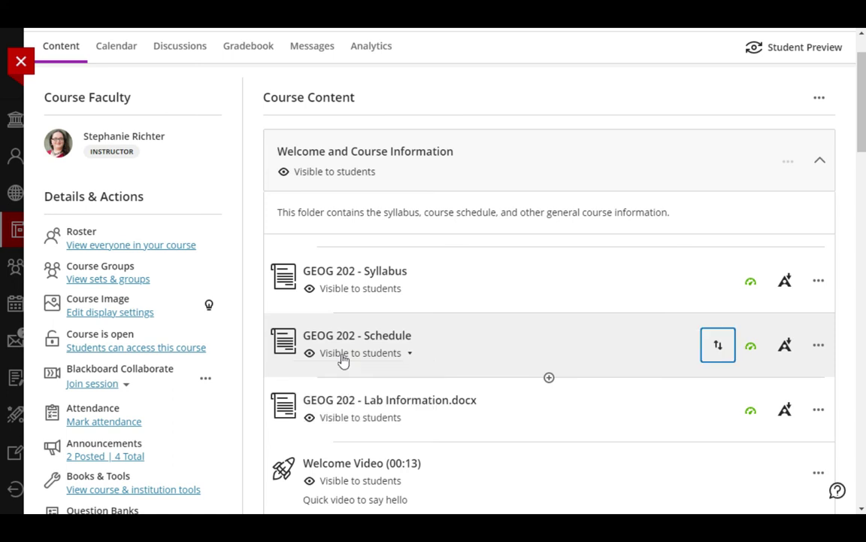
key("Return")
key("Down")
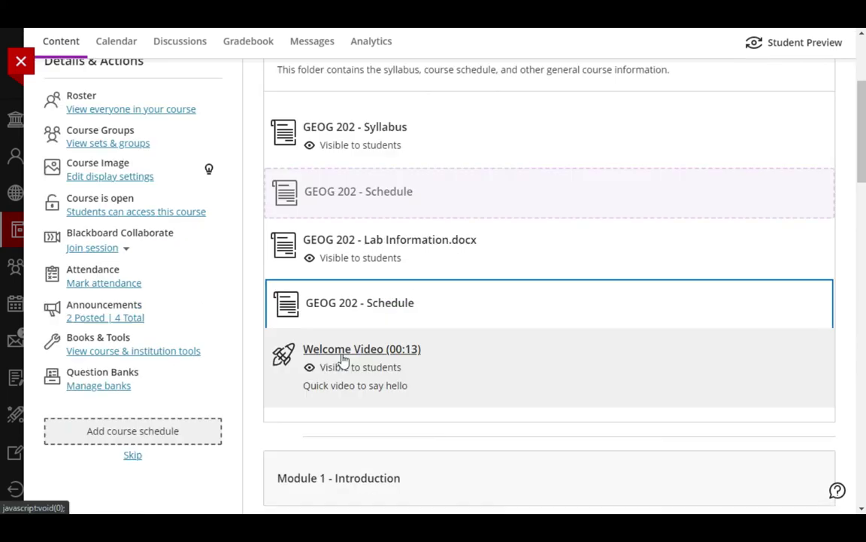
key("Up")
key("Up")
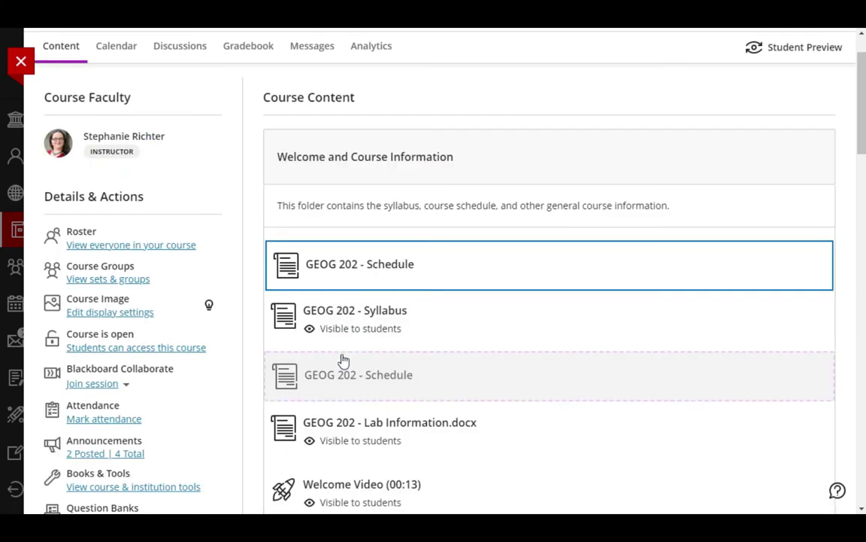
key("Down")
key("Return")
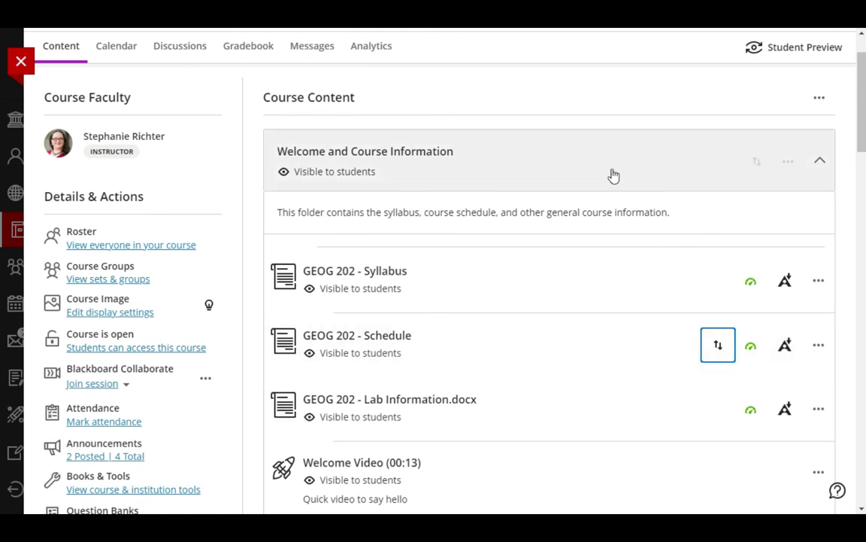
Step: Collapse Welcome and Course Information, and expand Module 1 - Introduction along with its Assignments folder
left_click(613, 174)
left_click(584, 243)
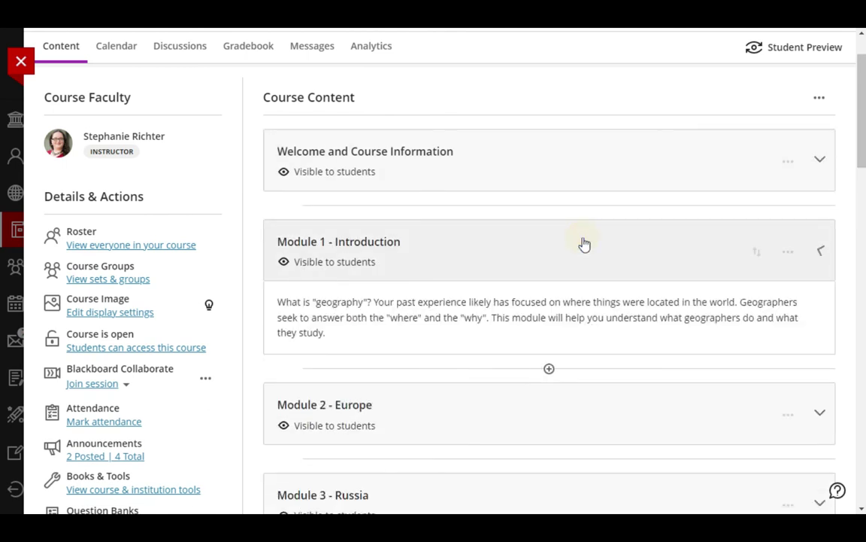
scroll(585, 243, "down", 2)
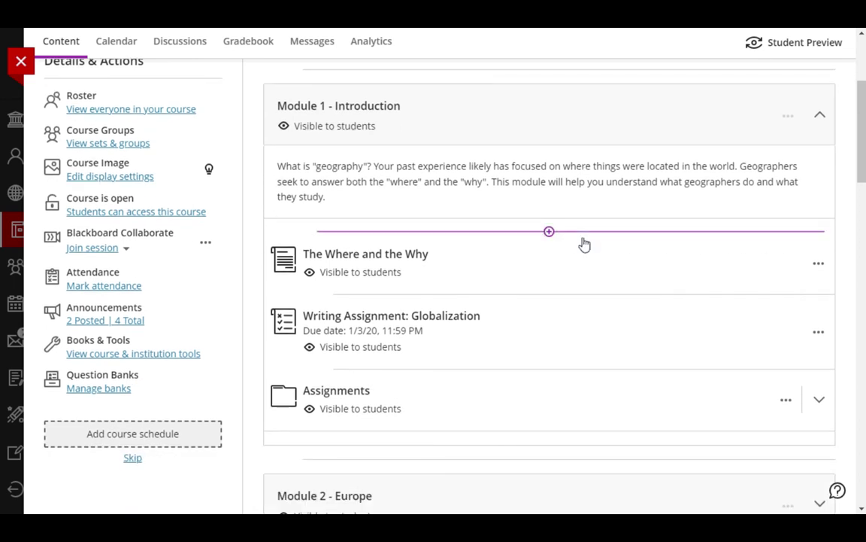
scroll(584, 244, "down", 1)
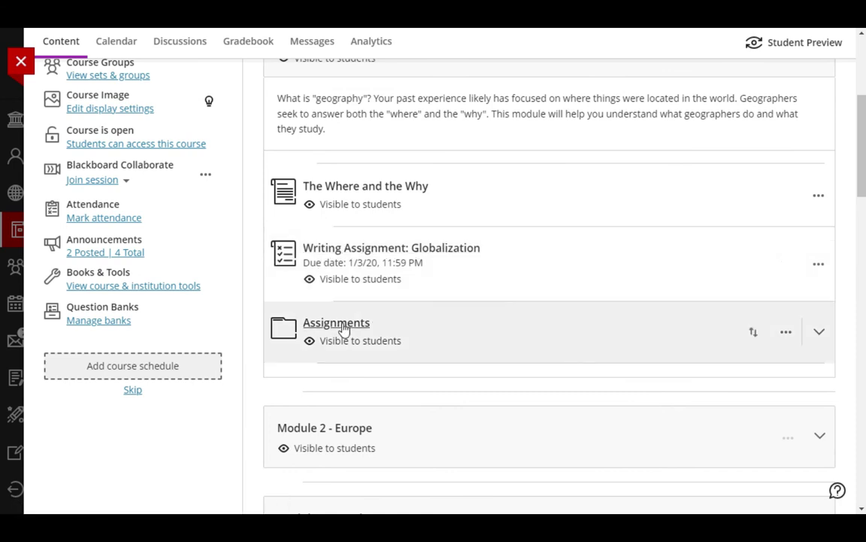
left_click(435, 333)
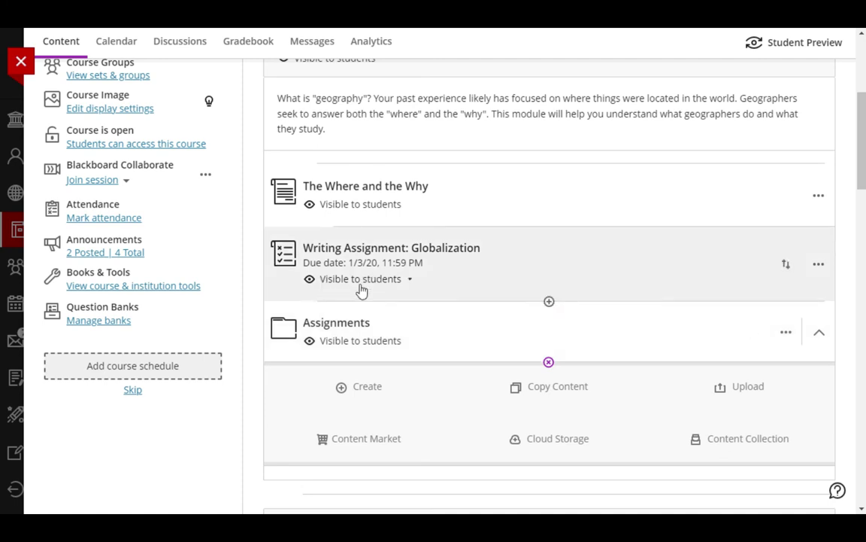
Step: Move Writing Assignment: Globalization down into the Assignments folder using keyboard reordering
left_click(362, 286)
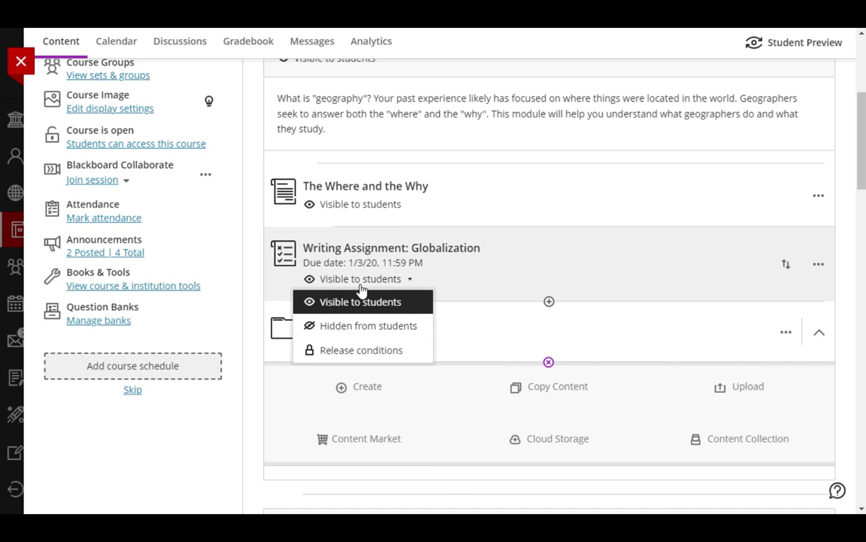
left_click(361, 291)
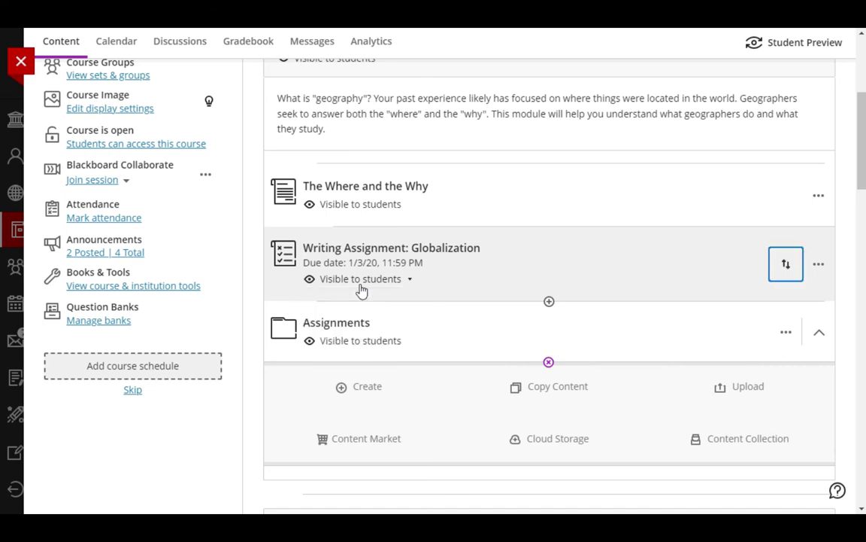
key("Return")
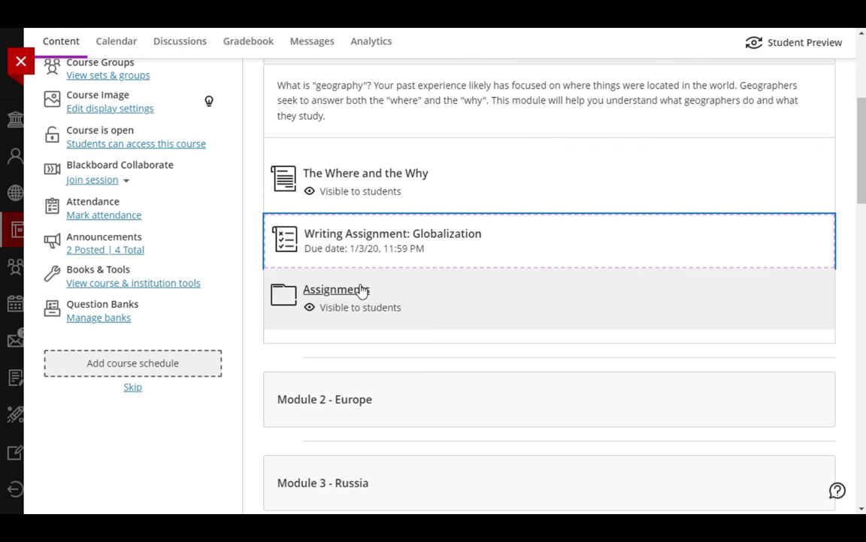
key("Down")
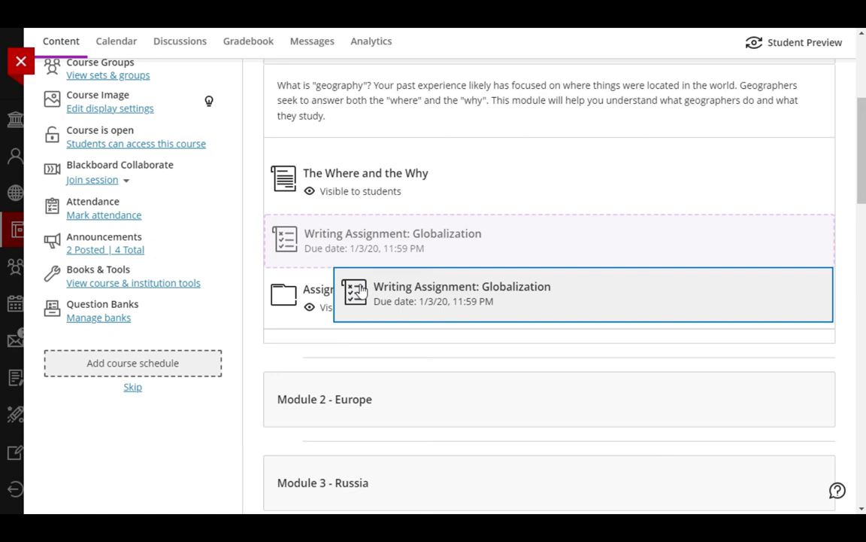
key("Down")
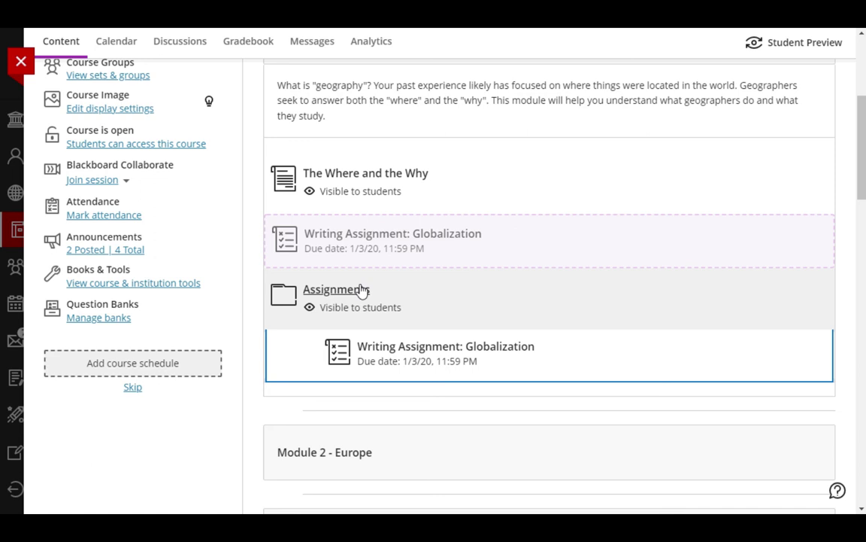
left_click_drag(362, 291, 360, 290)
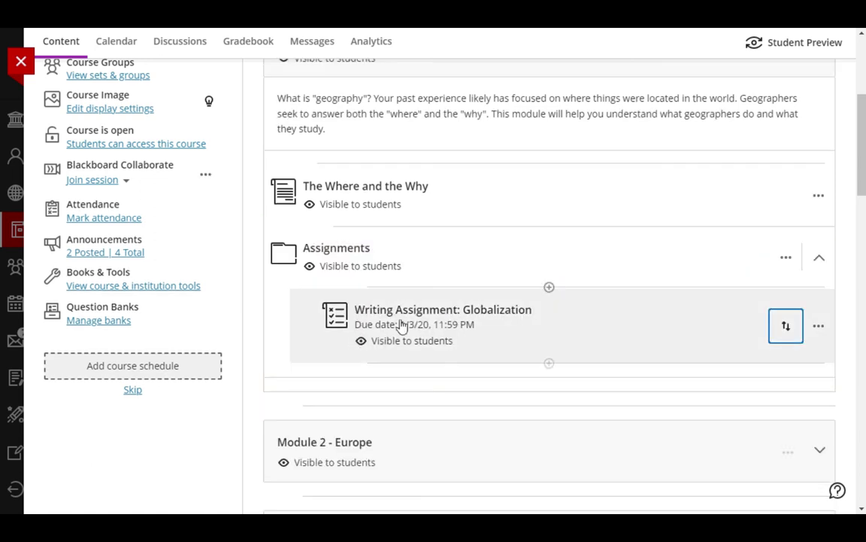
Step: Move Writing Assignment: Globalization out of the Assignments folder, placing it directly above the folder in Module 1
left_click(518, 263)
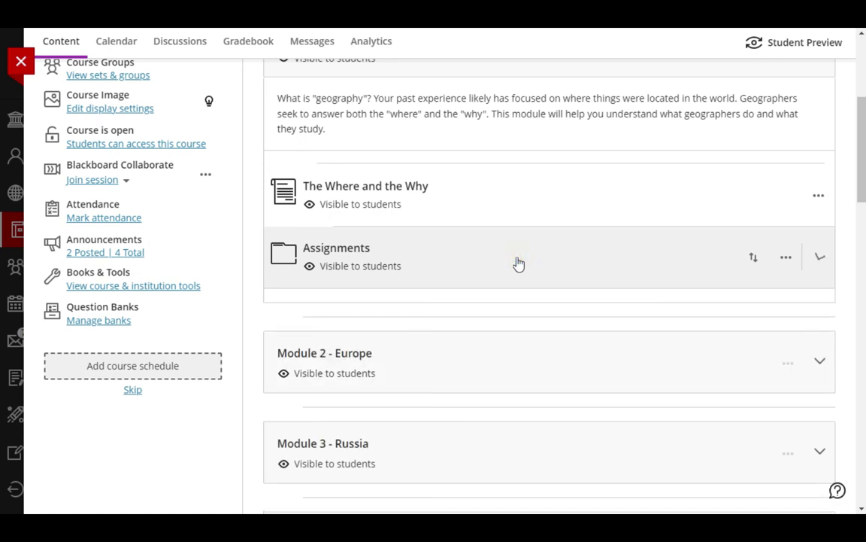
left_click(519, 263)
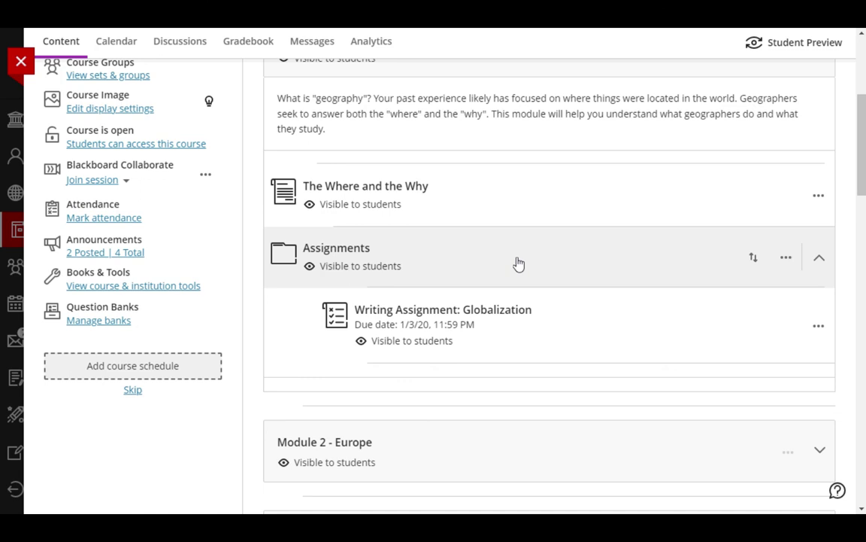
left_click(395, 342)
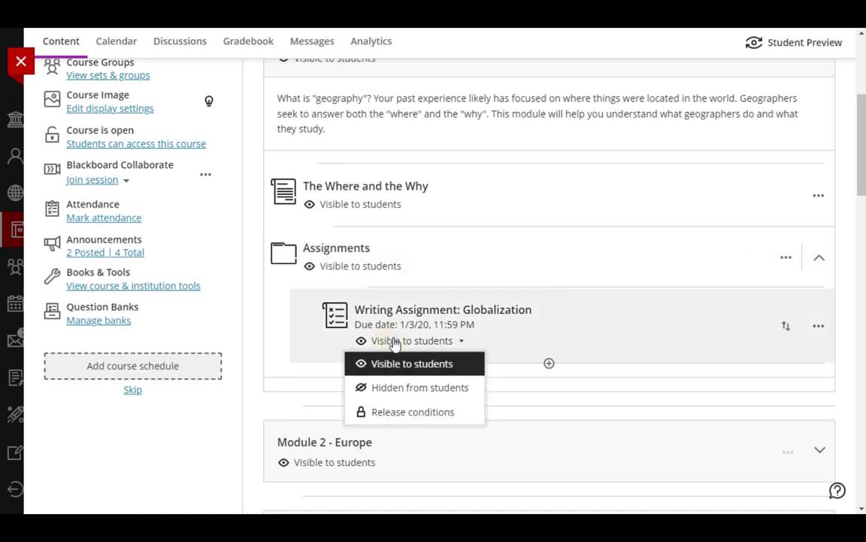
left_click(395, 343)
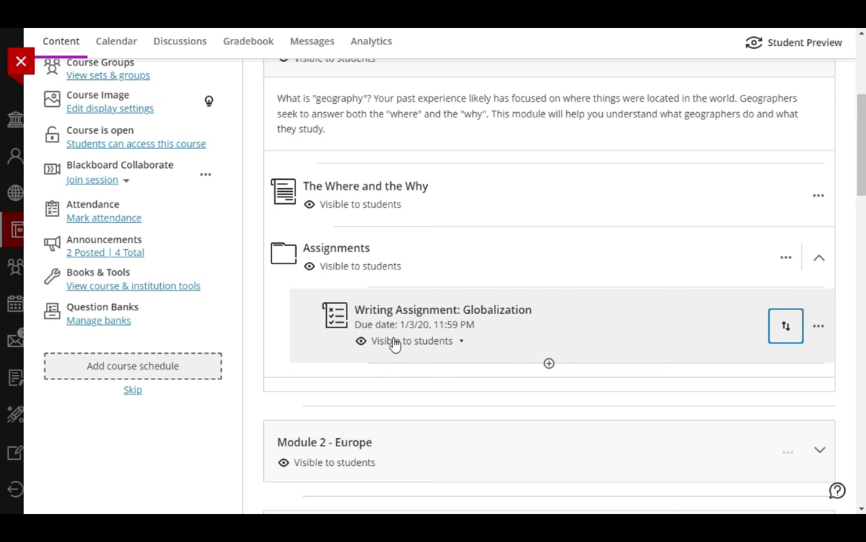
key("Return")
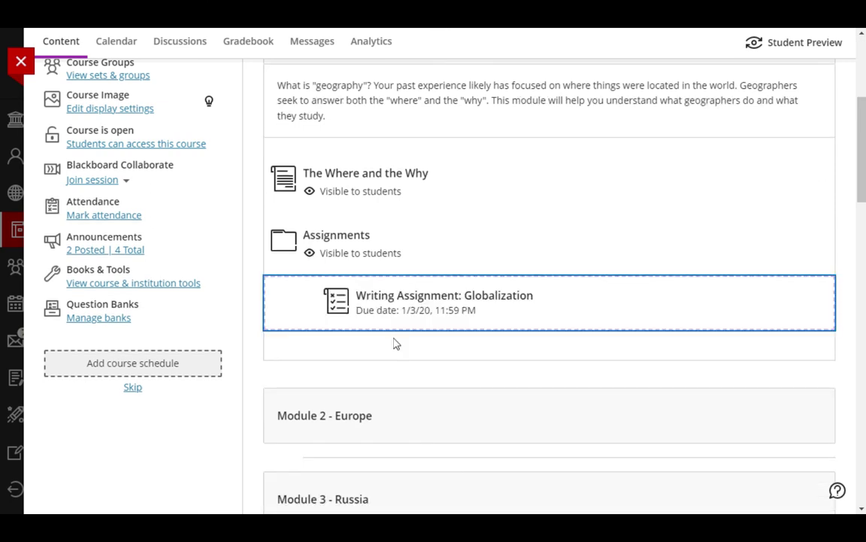
key("Up")
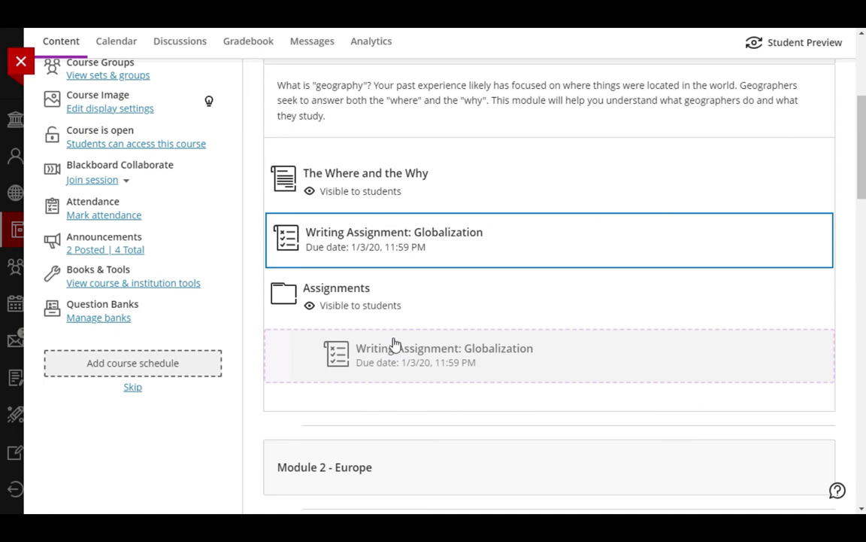
key("Return")
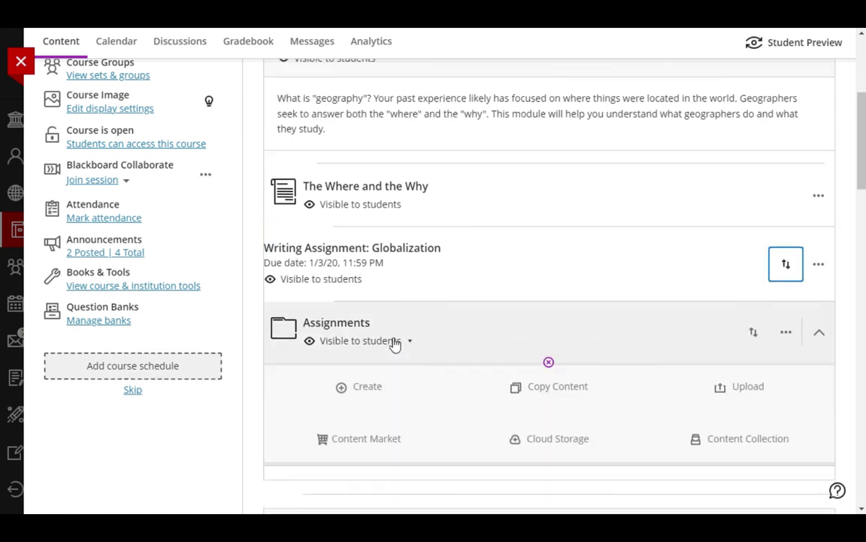